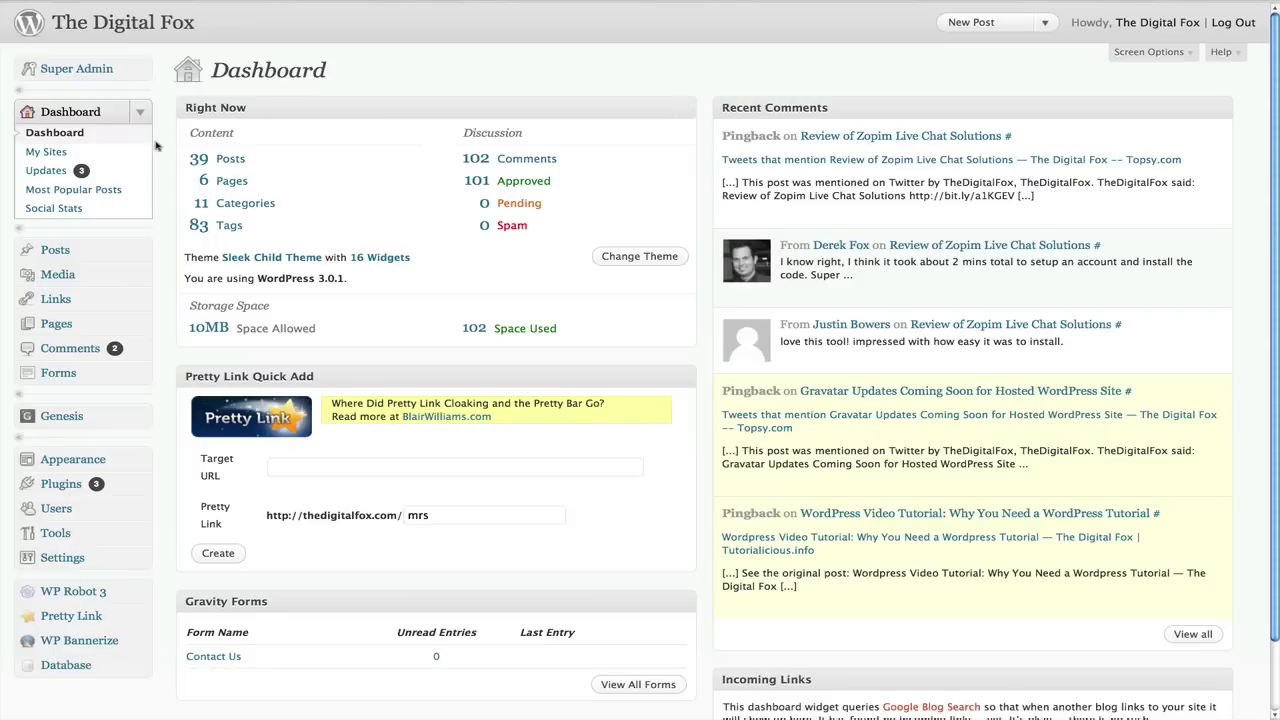
Open the installed plugins list and locate WP Super Cache among the active plugins.
{"action": "left_click", "coordinate": [140, 114]}
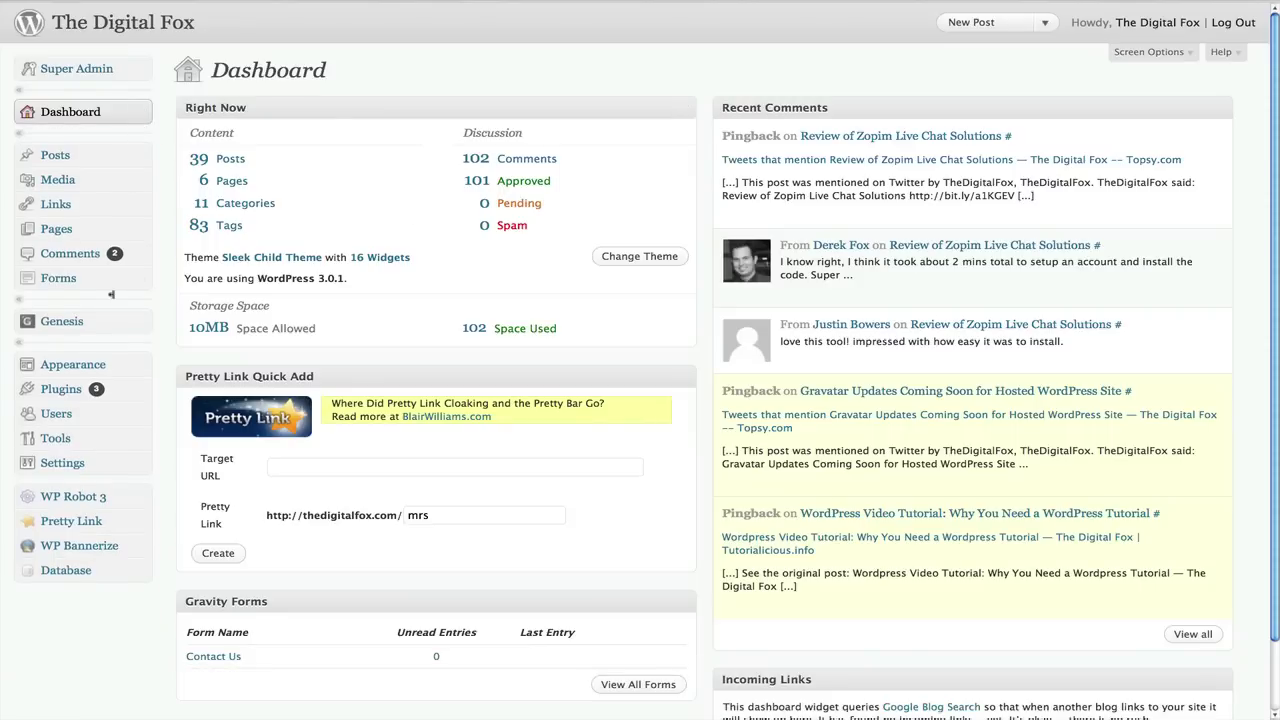
{"action": "left_click", "coordinate": [140, 392]}
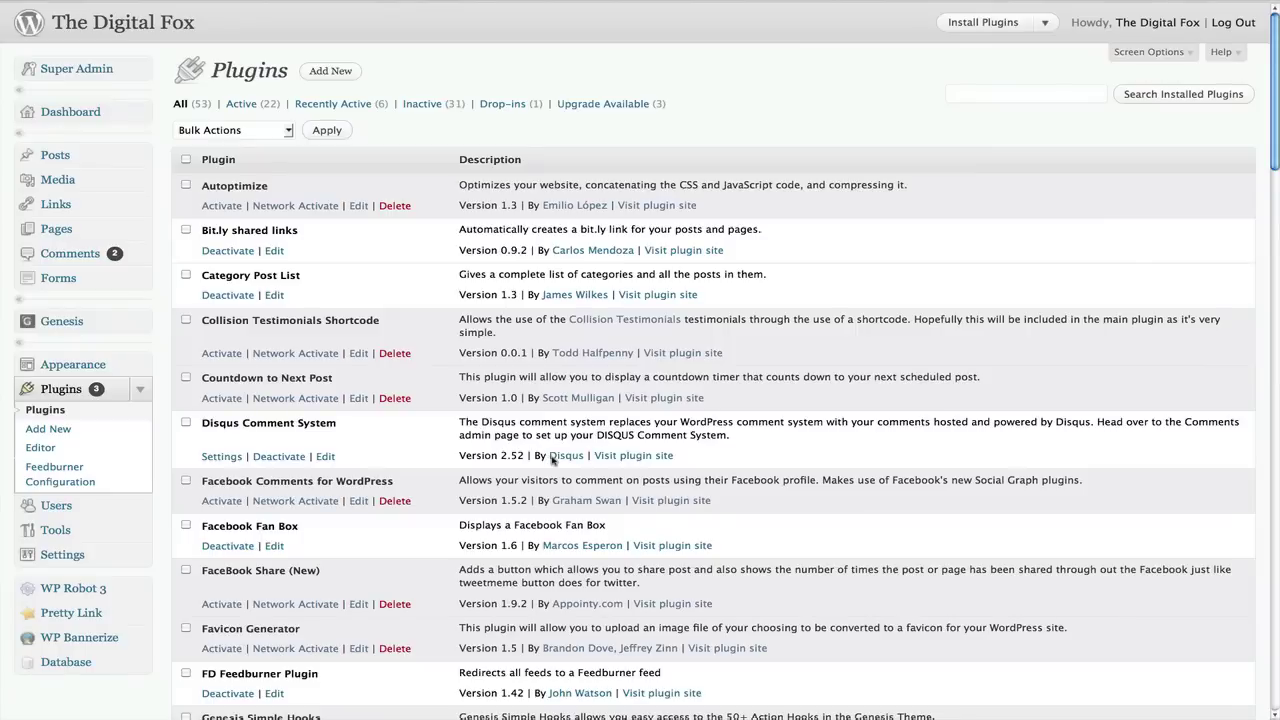
{"action": "scroll", "coordinate": [552, 459], "scroll_direction": "down", "scroll_amount": 15}
{"action": "scroll", "coordinate": [550, 450], "scroll_direction": "down", "scroll_amount": 10}
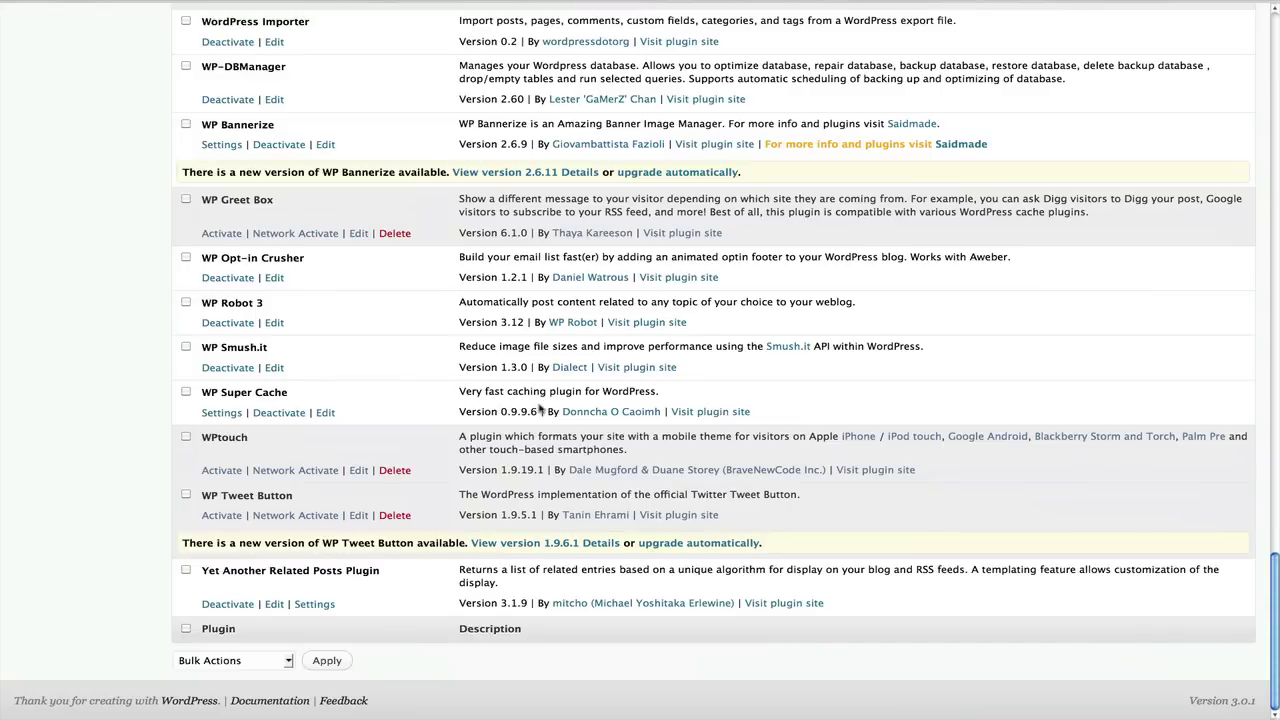
{"action": "scroll", "coordinate": [540, 408], "scroll_direction": "up", "scroll_amount": 15}
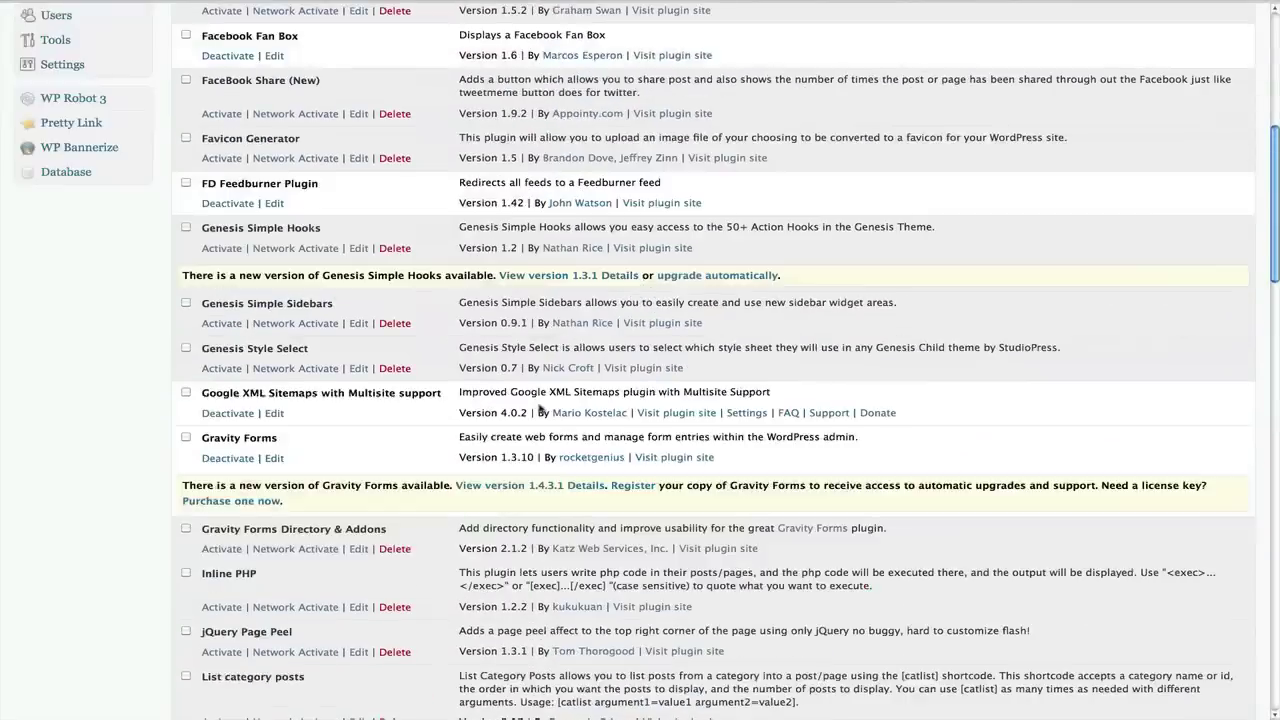
{"action": "scroll", "coordinate": [540, 408], "scroll_direction": "up", "scroll_amount": 10}
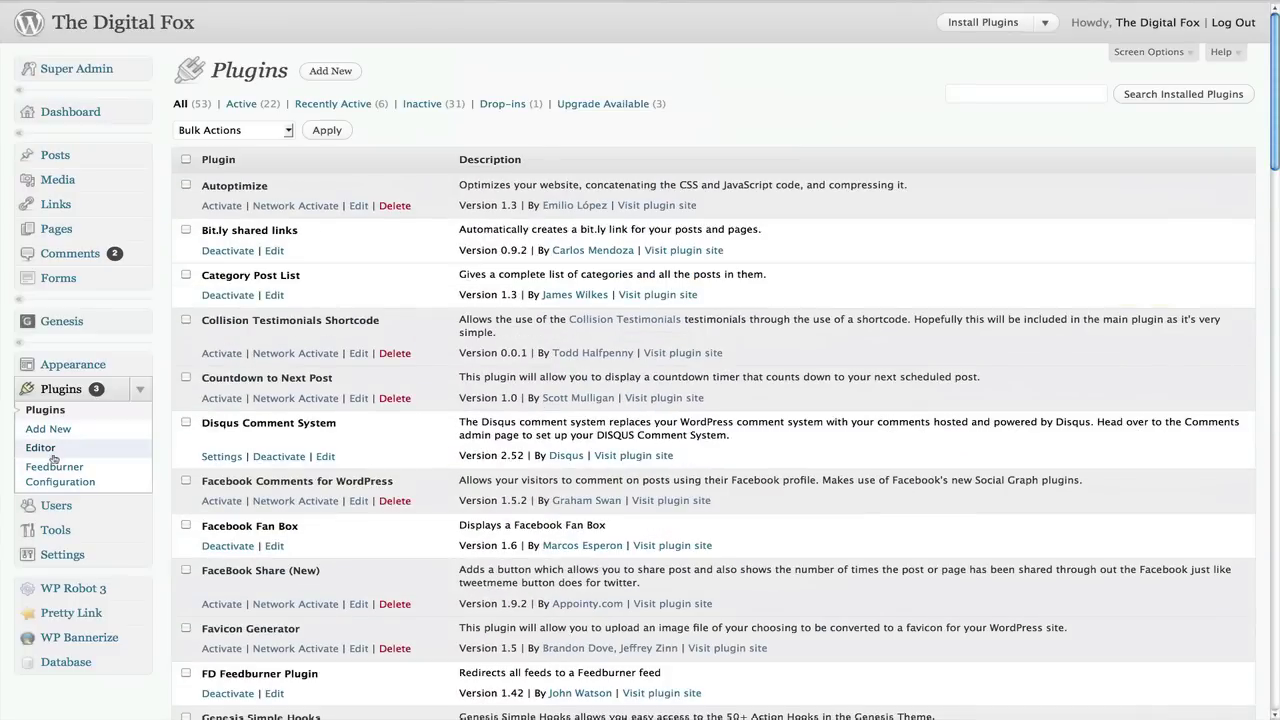
Expand the Settings menu in the admin sidebar to reveal the caching settings pages.
{"action": "left_click", "coordinate": [130, 563]}
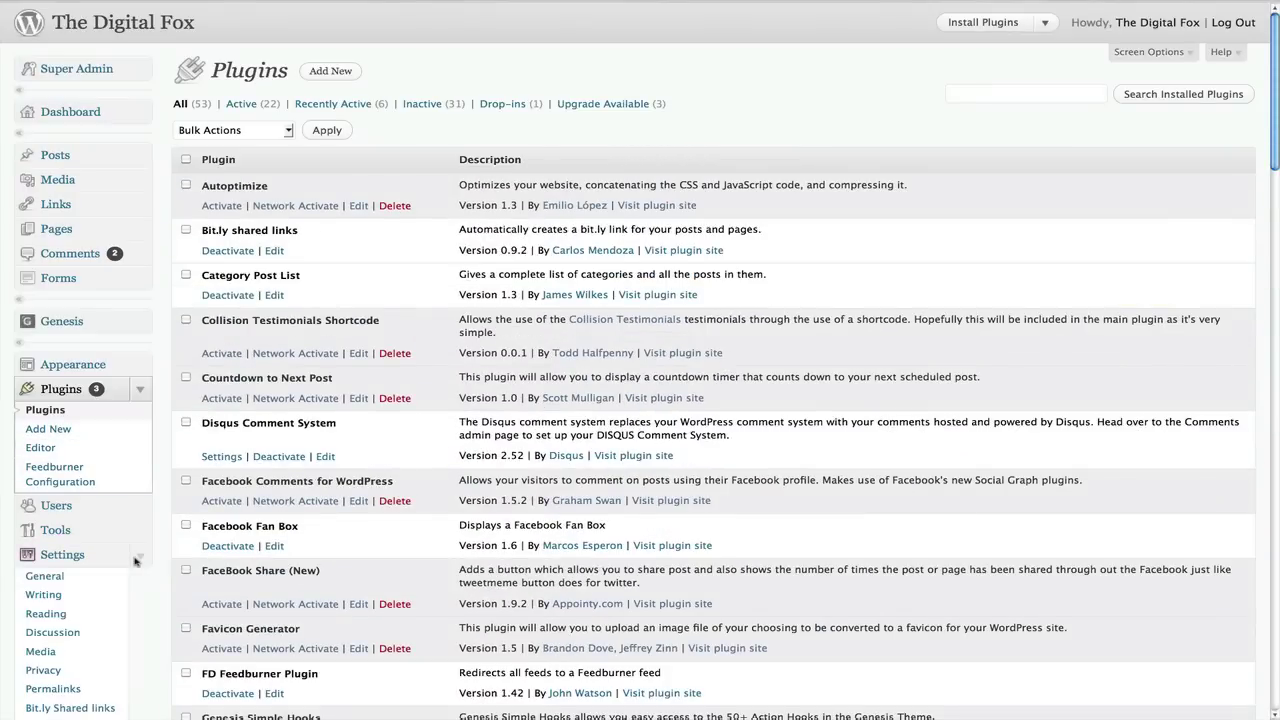
{"action": "scroll", "coordinate": [130, 565], "scroll_direction": "down", "scroll_amount": 2}
{"action": "scroll", "coordinate": [130, 568], "scroll_direction": "down", "scroll_amount": 1}
{"action": "scroll", "coordinate": [70, 637], "scroll_direction": "down", "scroll_amount": 2}
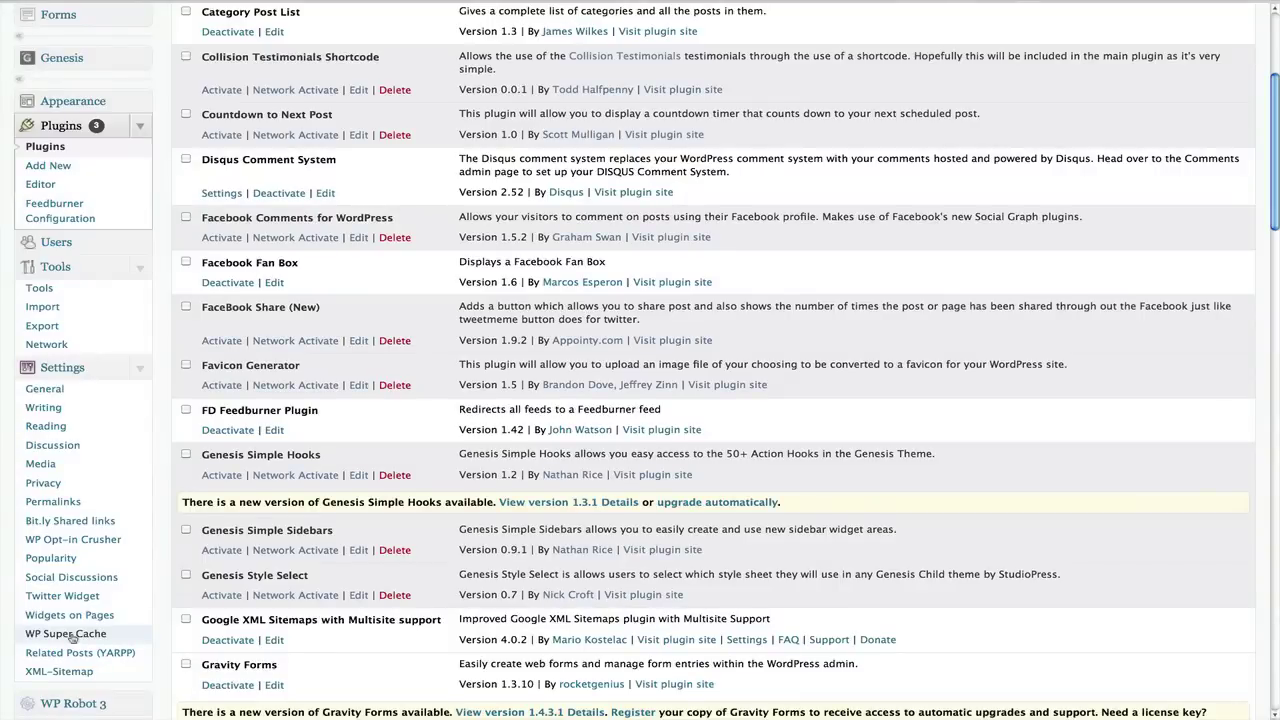
Open WP Super Cache settings, zoom the browser out, and show the Easy tab with caching on.
{"action": "left_click", "coordinate": [66, 634]}
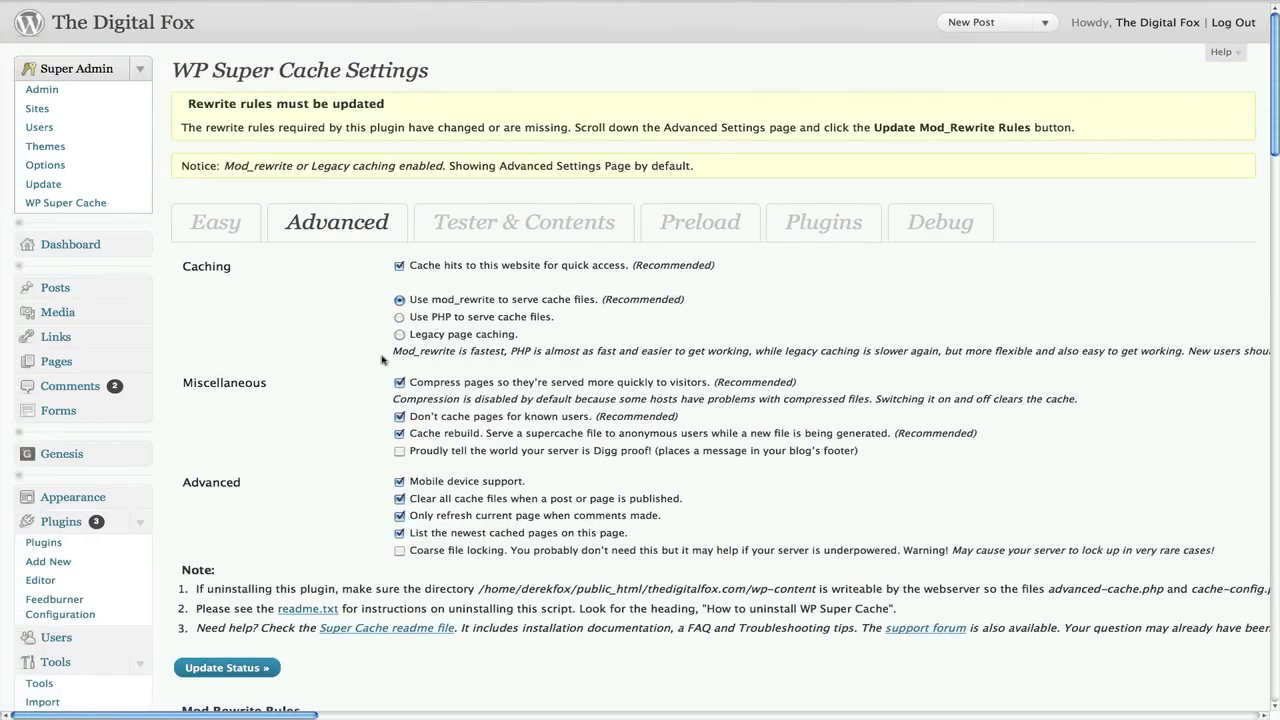
{"action": "key", "text": "ctrl+minus"}
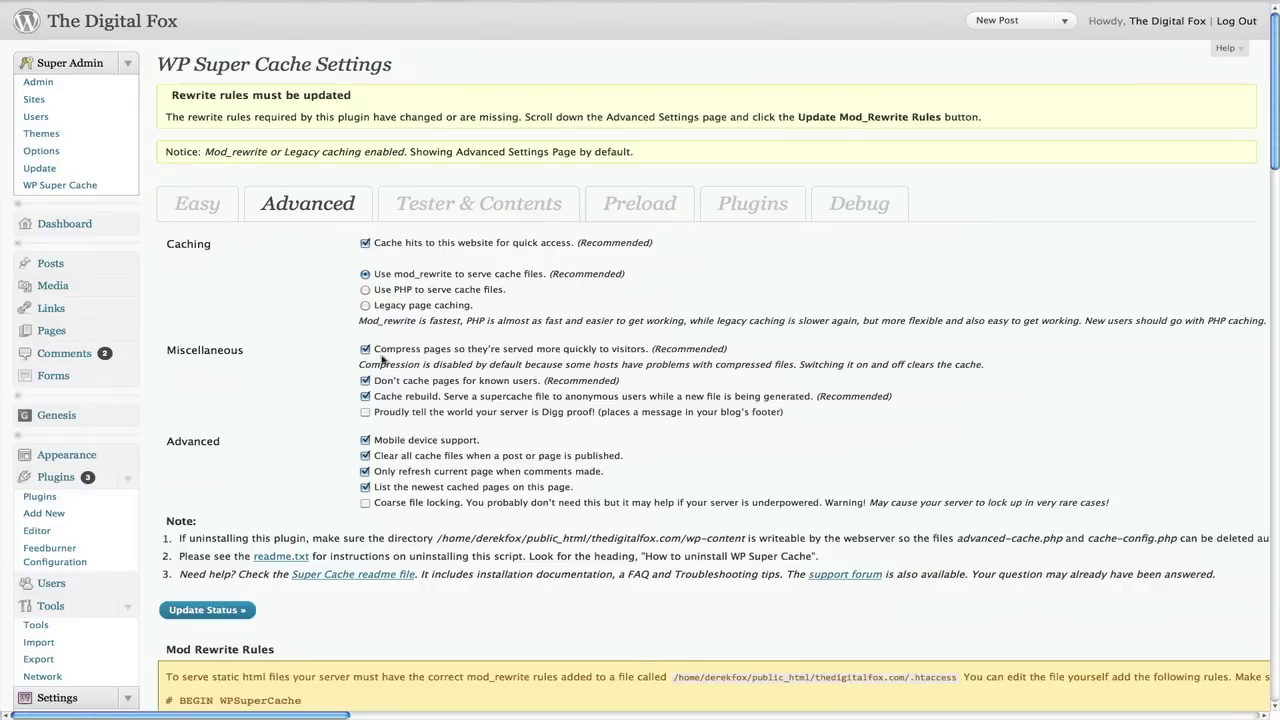
{"action": "left_click", "coordinate": [193, 216]}
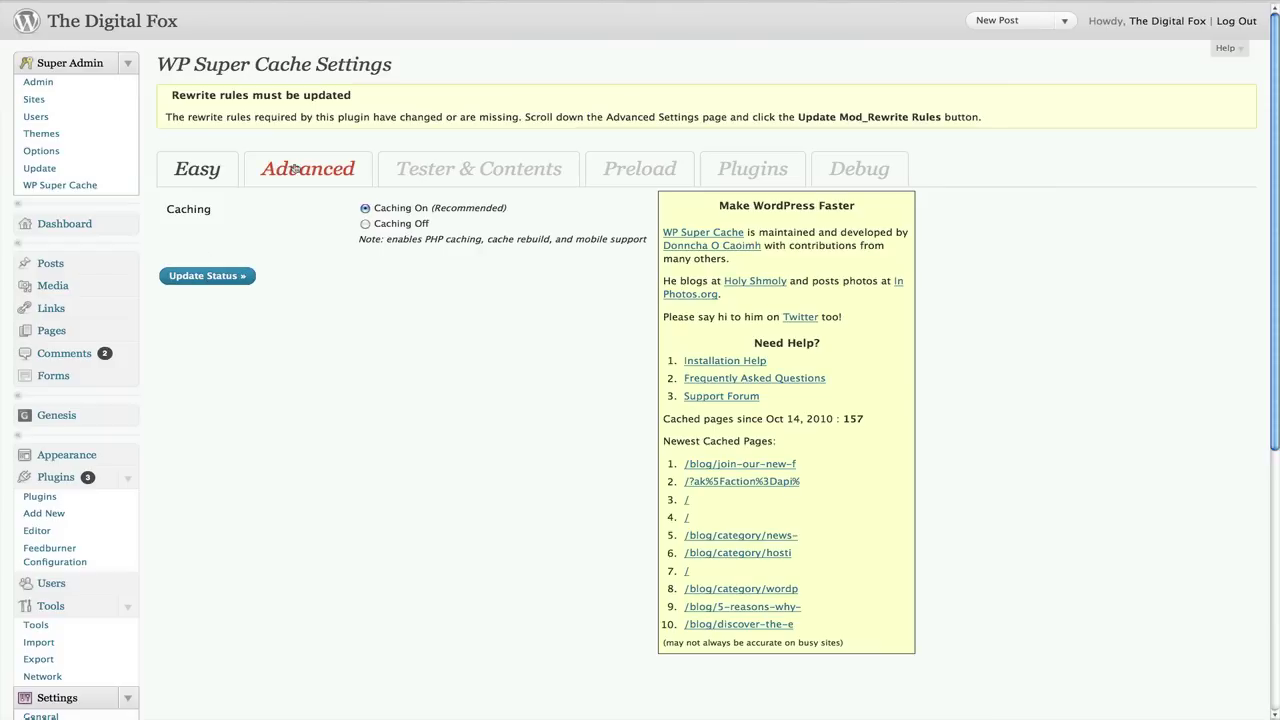
Review the Advanced tab's caching, miscellaneous, advanced checkboxes and Mod Rewrite Rules.
{"action": "left_click", "coordinate": [296, 170]}
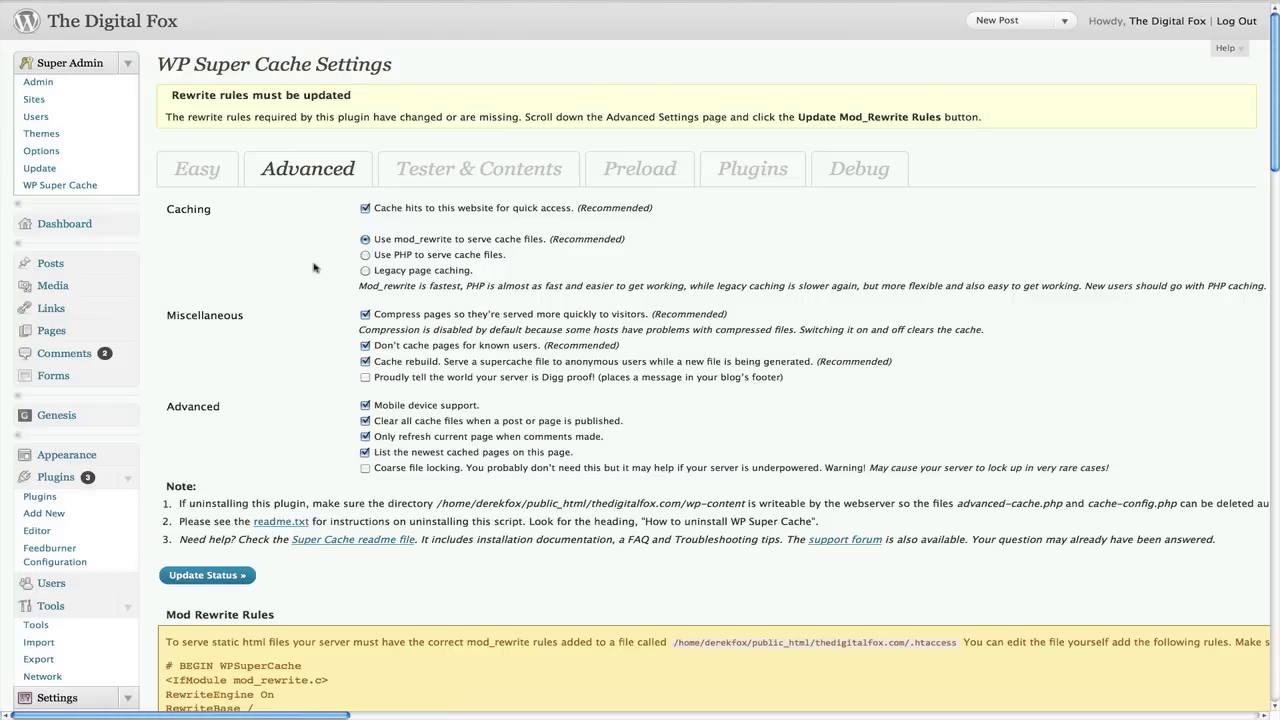
{"action": "scroll", "coordinate": [313, 267], "scroll_direction": "down", "scroll_amount": 1}
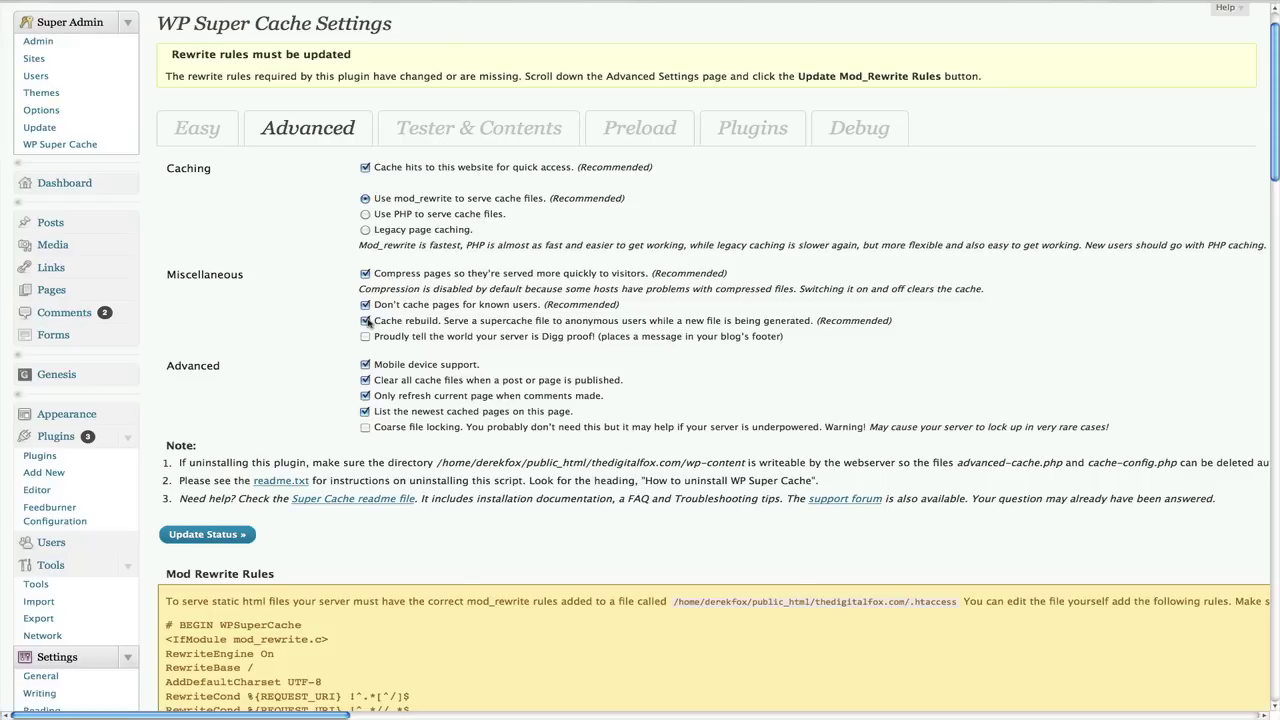
{"action": "scroll", "coordinate": [330, 340], "scroll_direction": "down", "scroll_amount": 1}
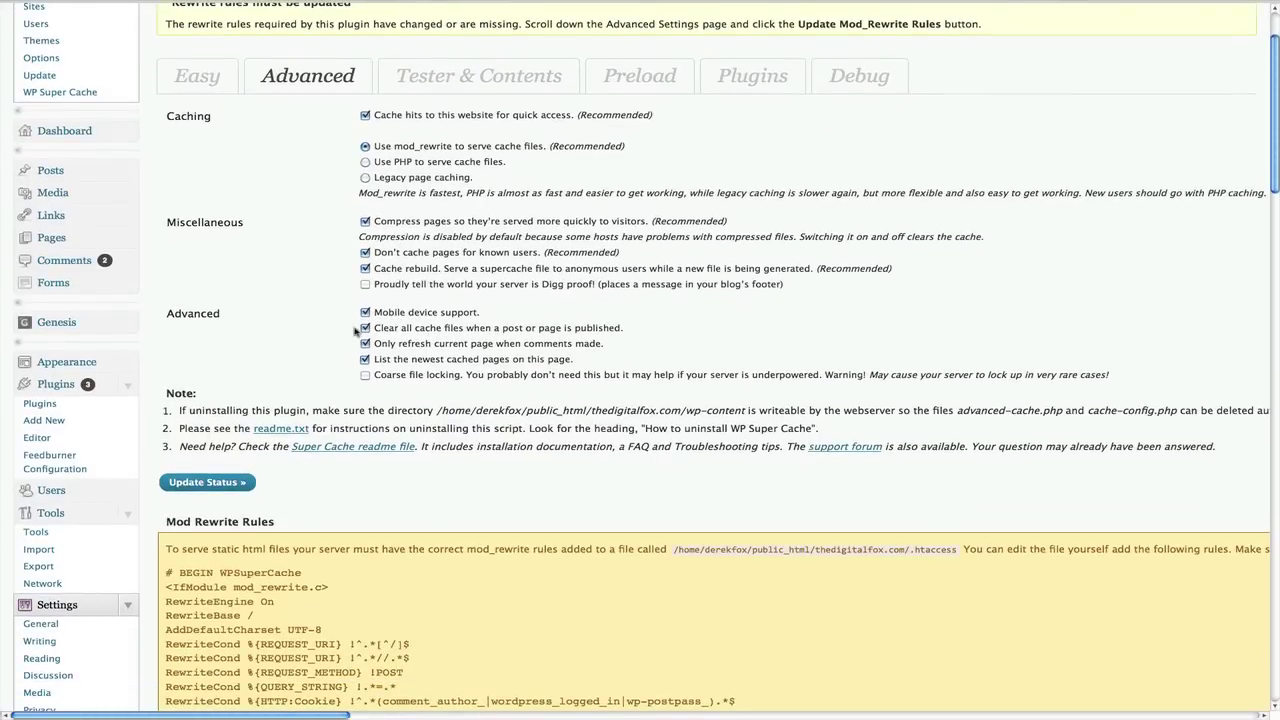
{"action": "scroll", "coordinate": [356, 331], "scroll_direction": "down", "scroll_amount": 1}
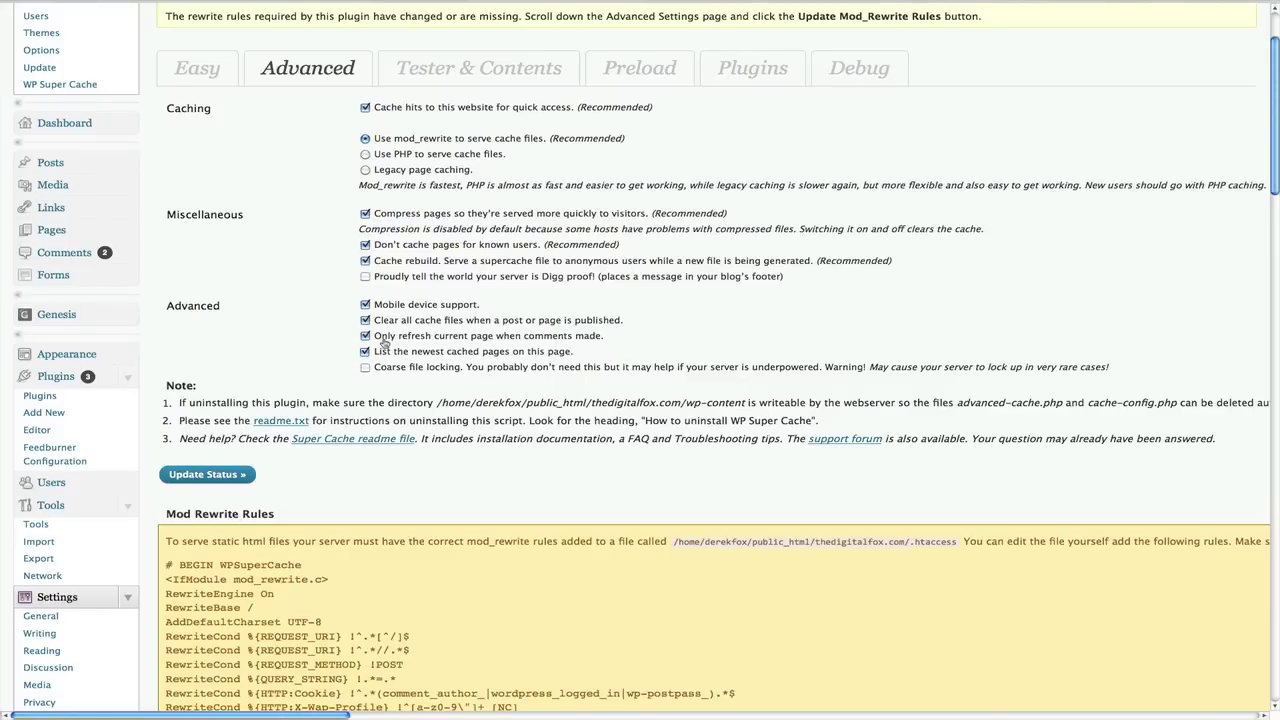
{"action": "scroll", "coordinate": [313, 362], "scroll_direction": "down", "scroll_amount": 3}
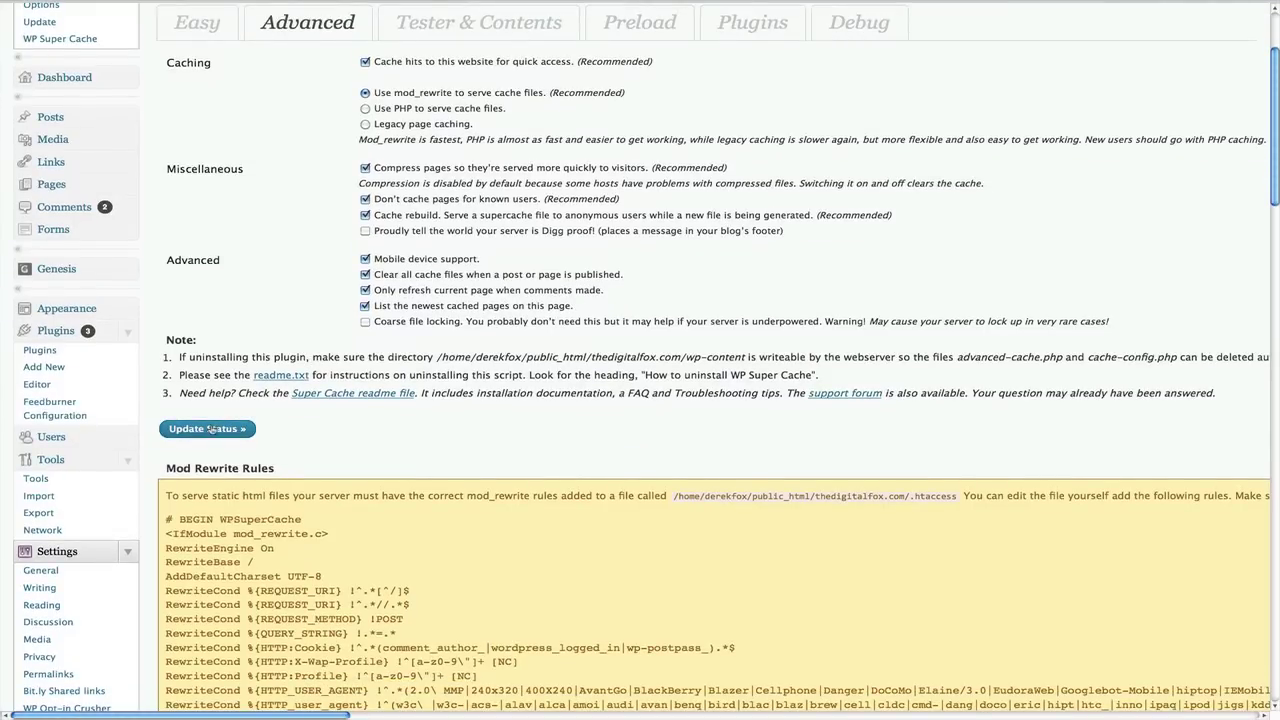
Save advanced settings via Update Status, then view the Tester & Contents, Preload and Plugins tabs.
{"action": "left_click", "coordinate": [210, 428]}
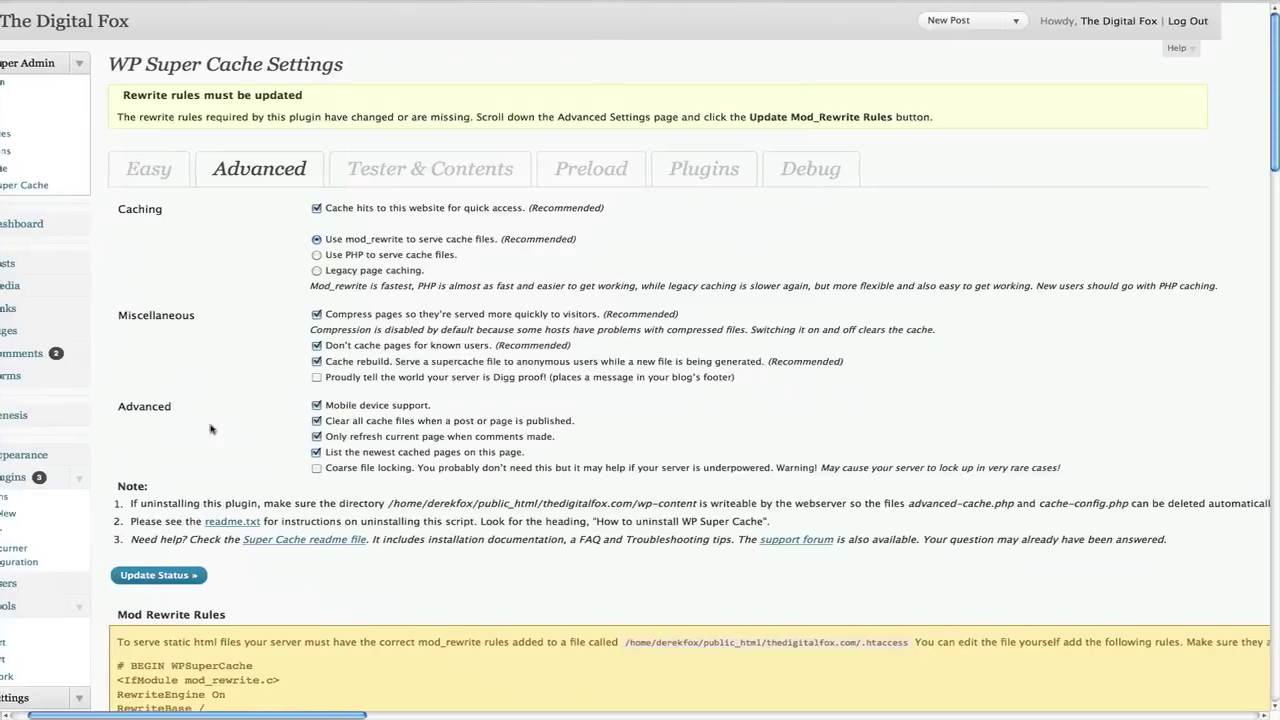
{"action": "left_click", "coordinate": [424, 177]}
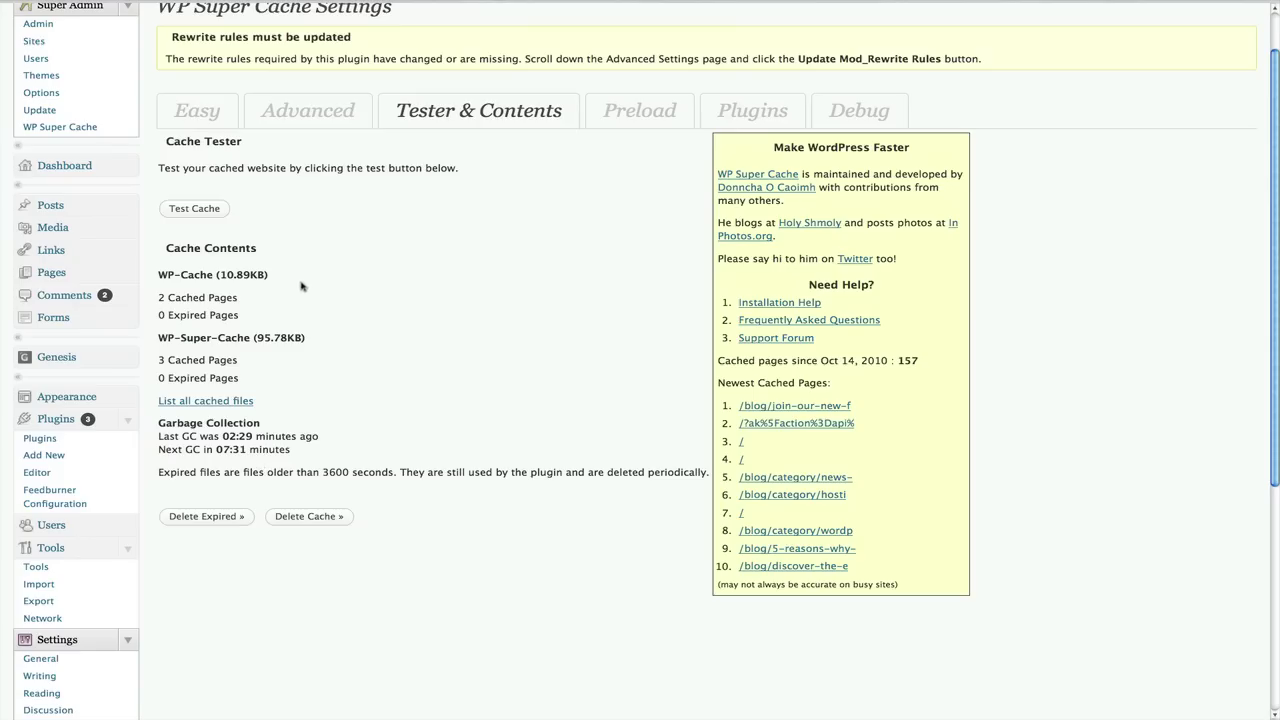
{"action": "left_click", "coordinate": [632, 116]}
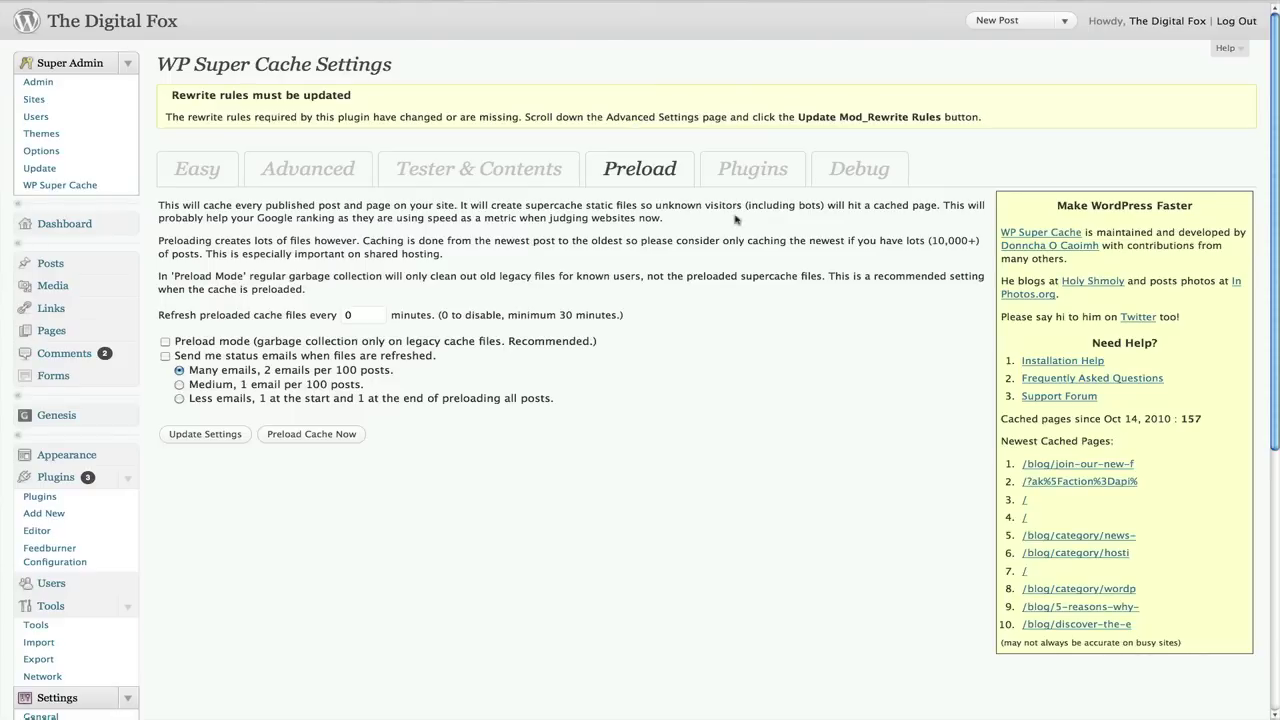
{"action": "left_click", "coordinate": [745, 165]}
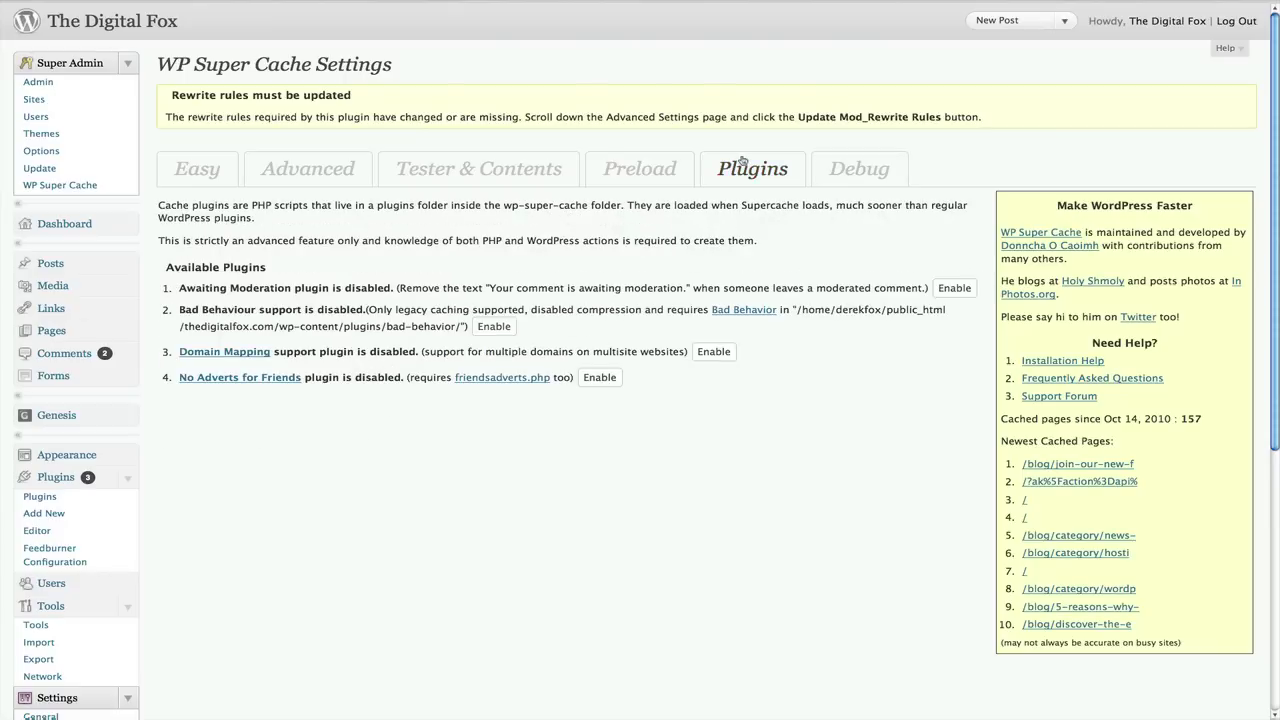